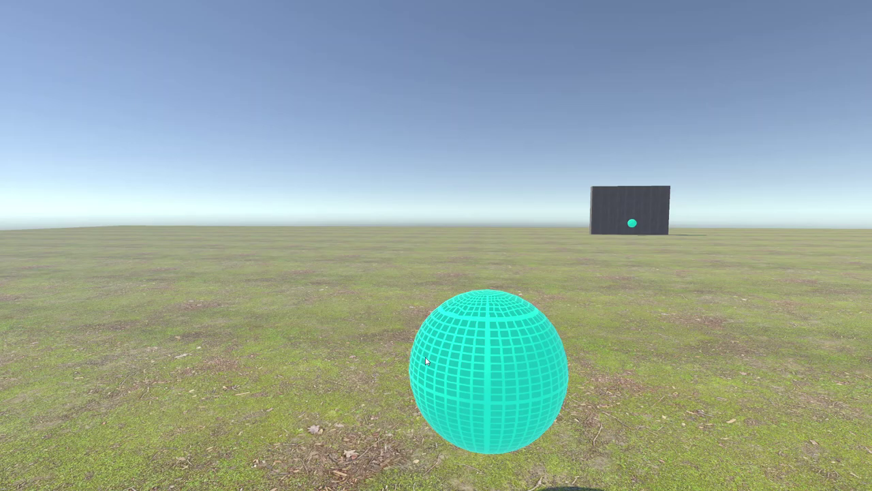
# Step: Capture the mouse in the Game view and walk from the wooden pillar to the floating cyan sphere
pyautogui.click(447, 351)
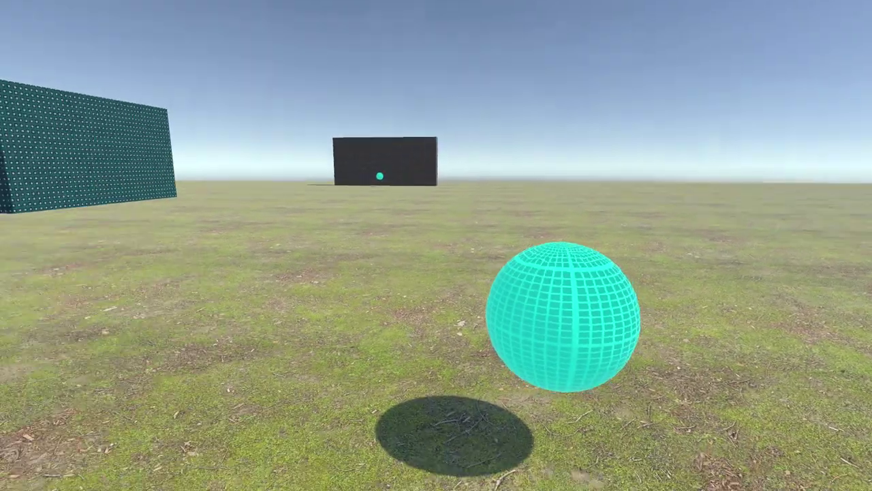
# Step: Walk up beside the cyan sphere and face the distant grey box containing a sphere
pyautogui.press('w')
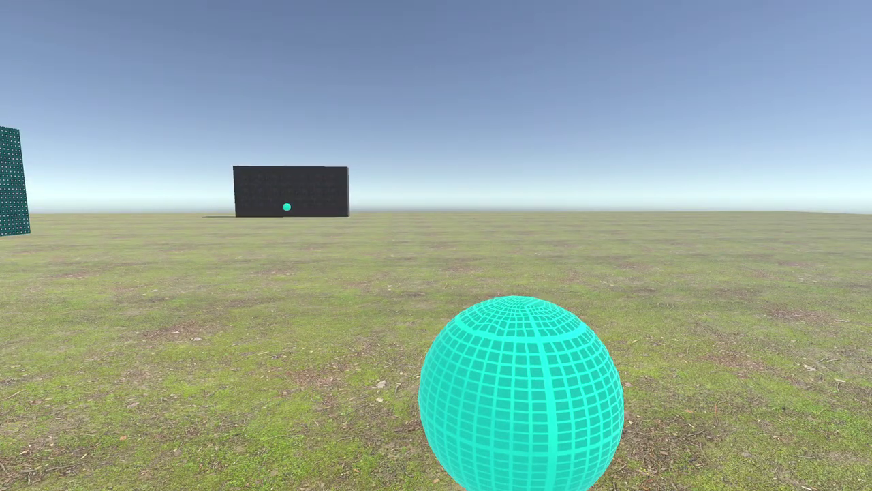